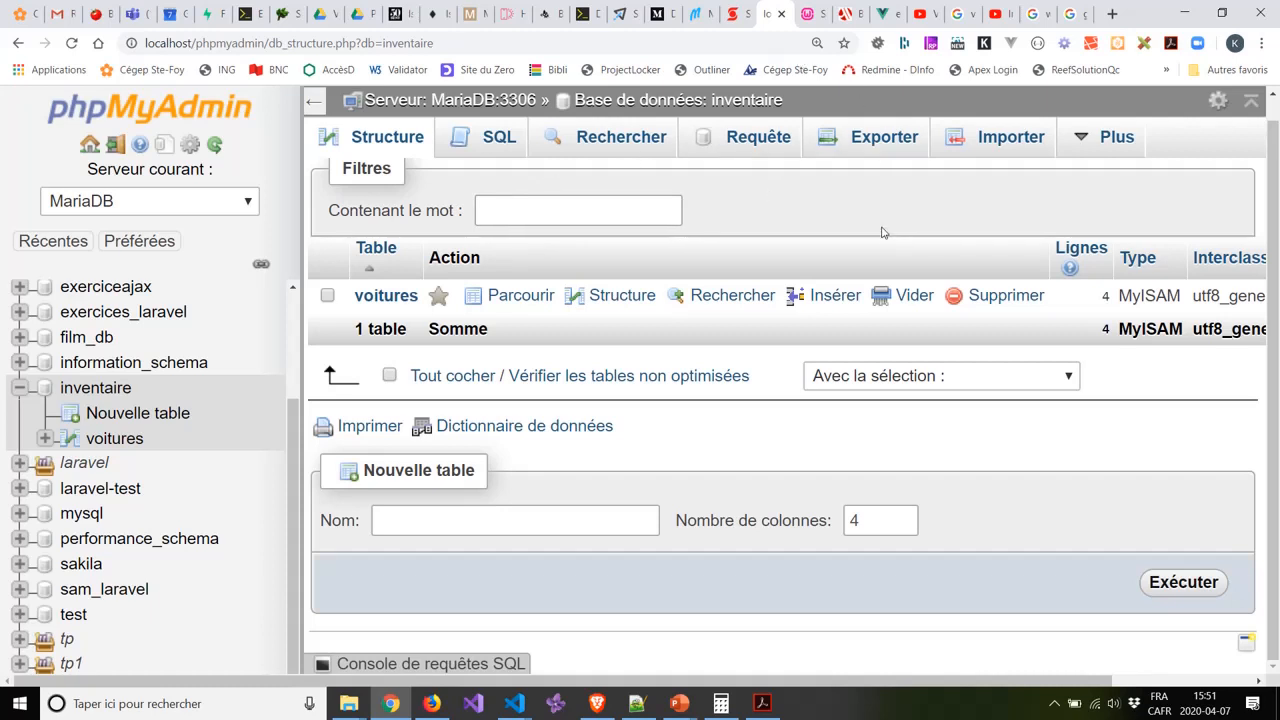
# Log out of phpMyAdmin from the inventaire database view.
pyautogui.scroll(1, 1244, 120)
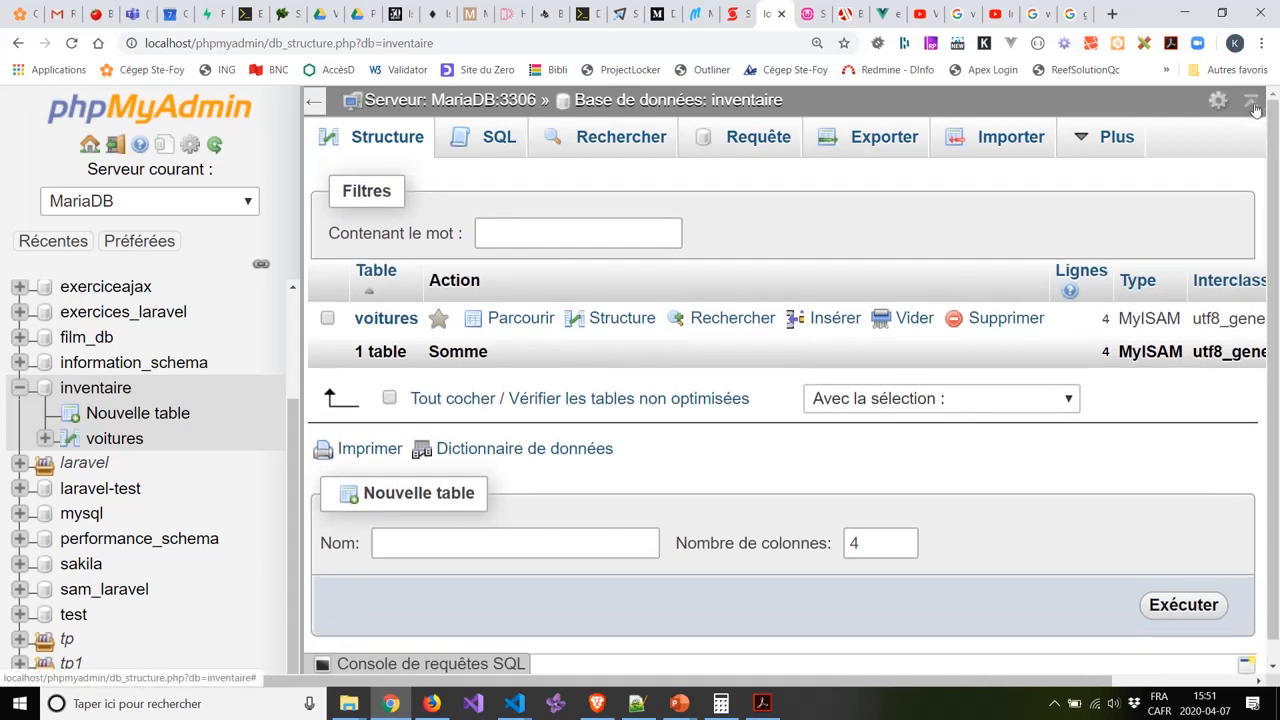
pyautogui.click(117, 146)
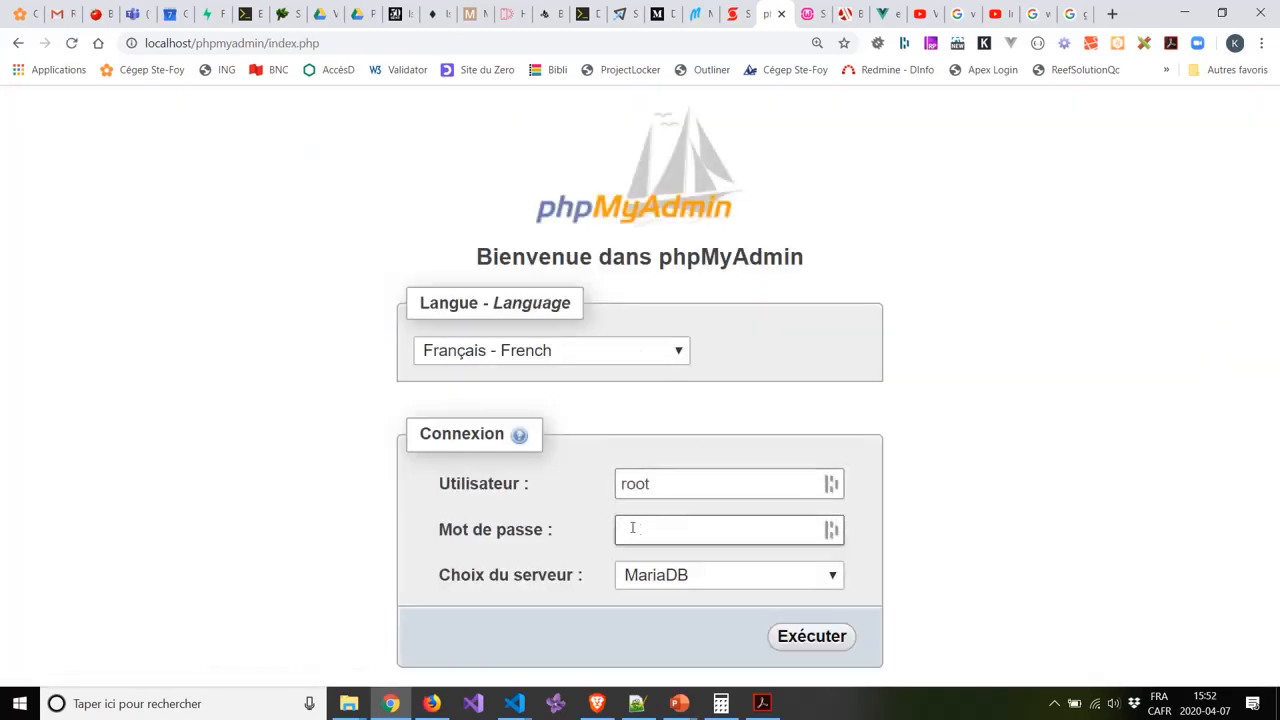
# Sign back in to the MariaDB server and go to the Comptes utilisateurs overview.
pyautogui.click(794, 642)
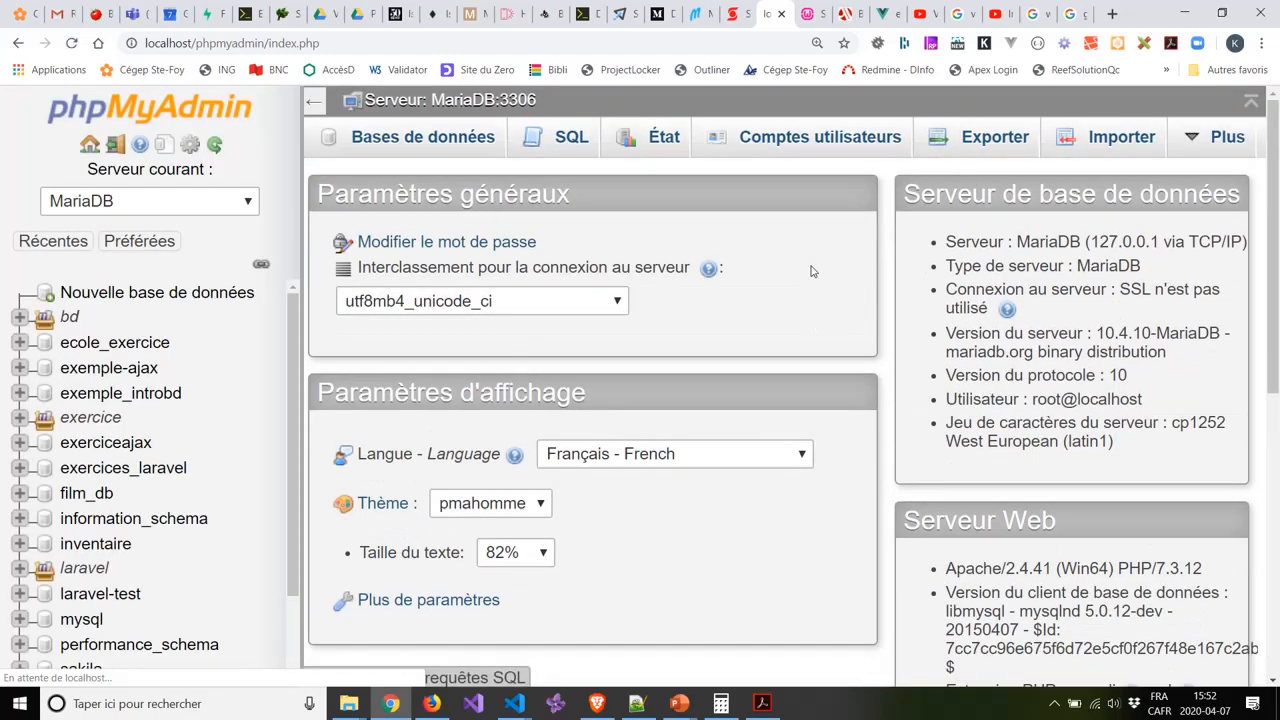
pyautogui.click(845, 146)
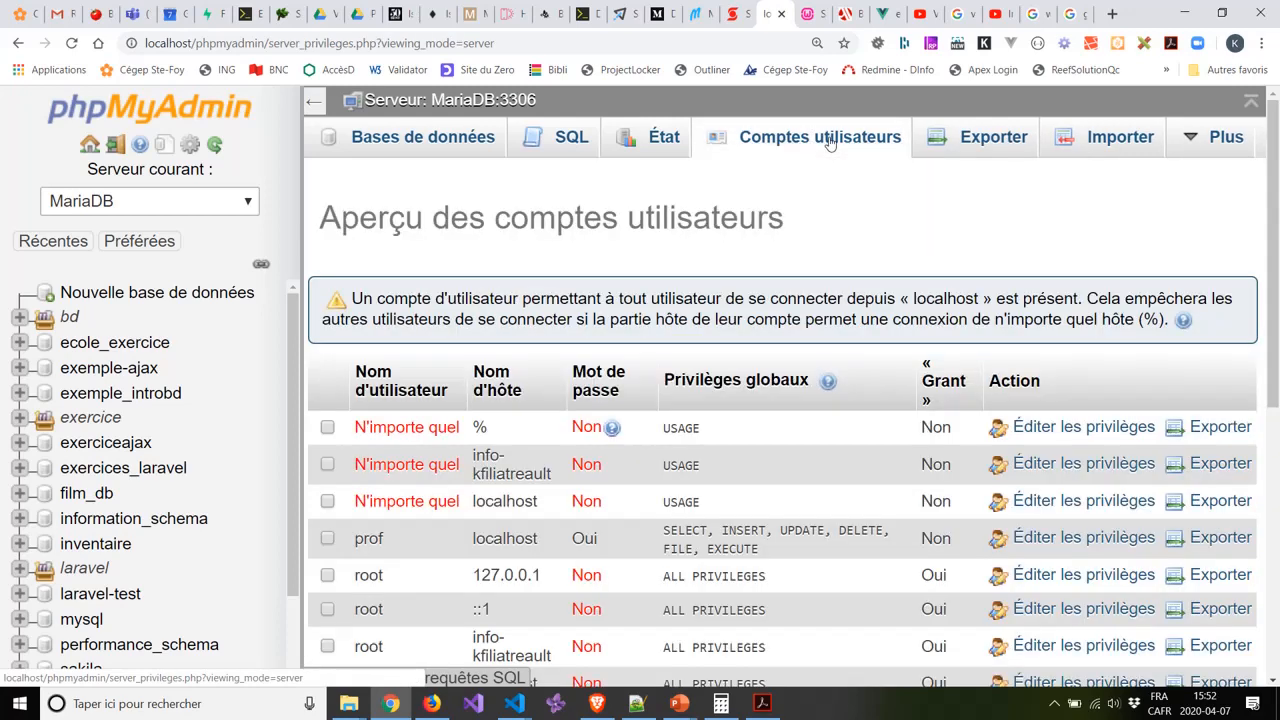
# Scroll through the existing accounts and read the ALL PRIVILEGES tooltip.
pyautogui.scroll(-1, 800, 226)
pyautogui.scroll(-1, 799, 226)
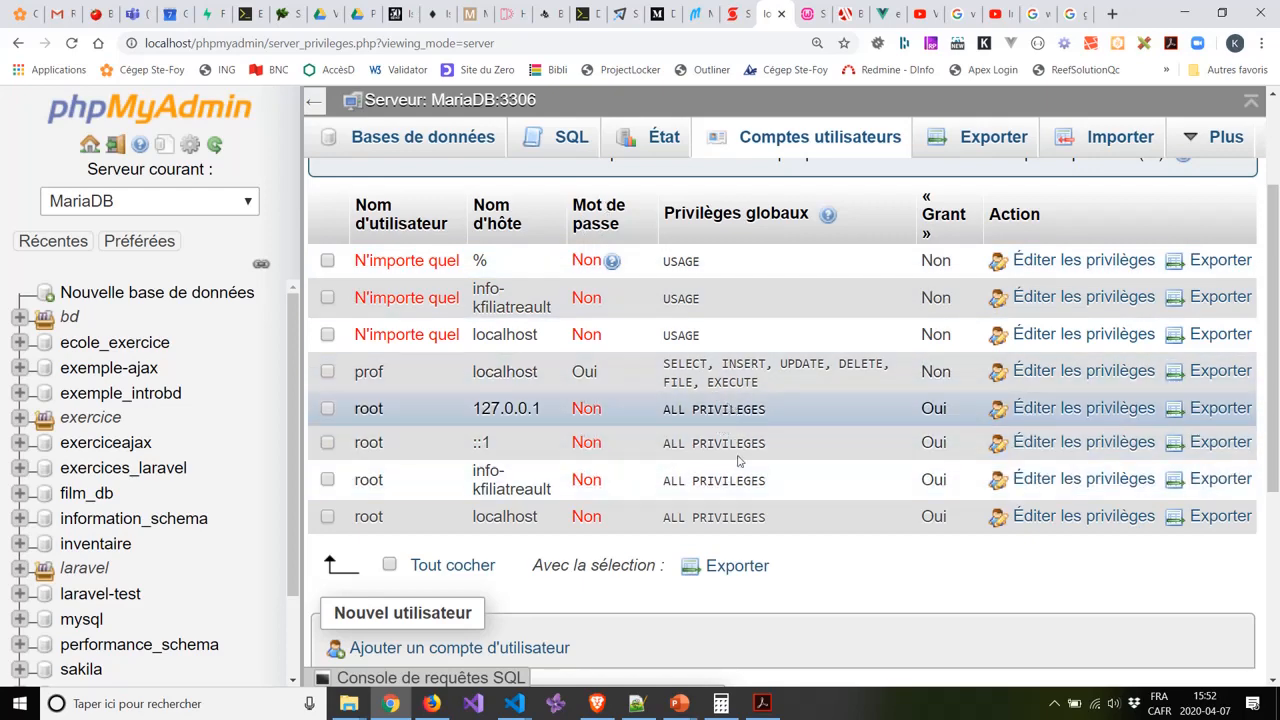
pyautogui.moveTo(760, 516)
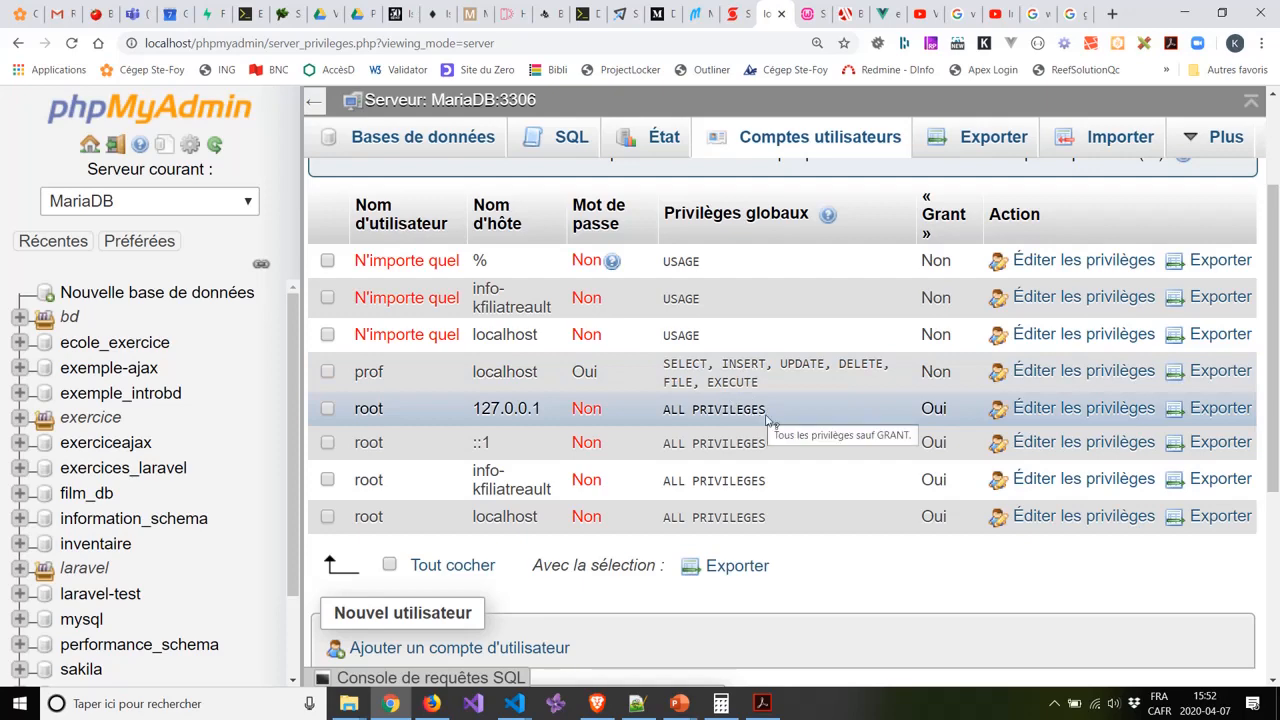
pyautogui.scroll(-2, 757, 380)
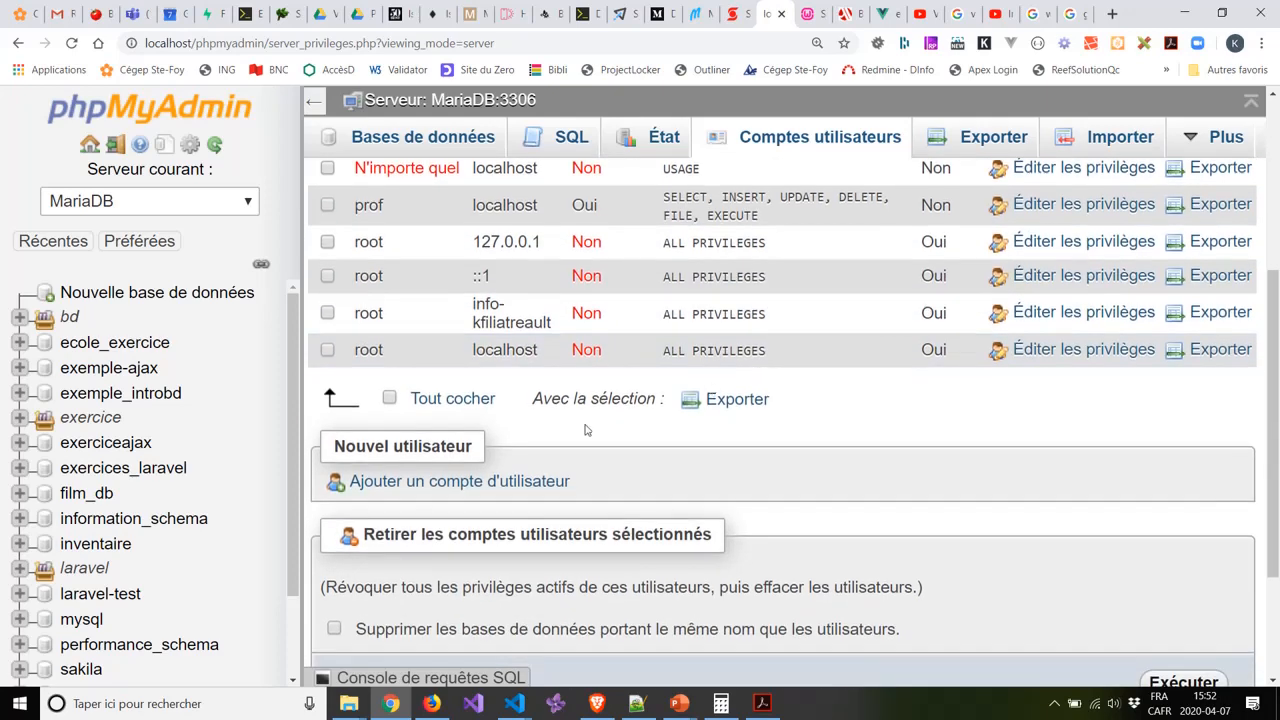
# Begin a new user account named webphp, correcting a mistyped user name.
pyautogui.click(440, 482)
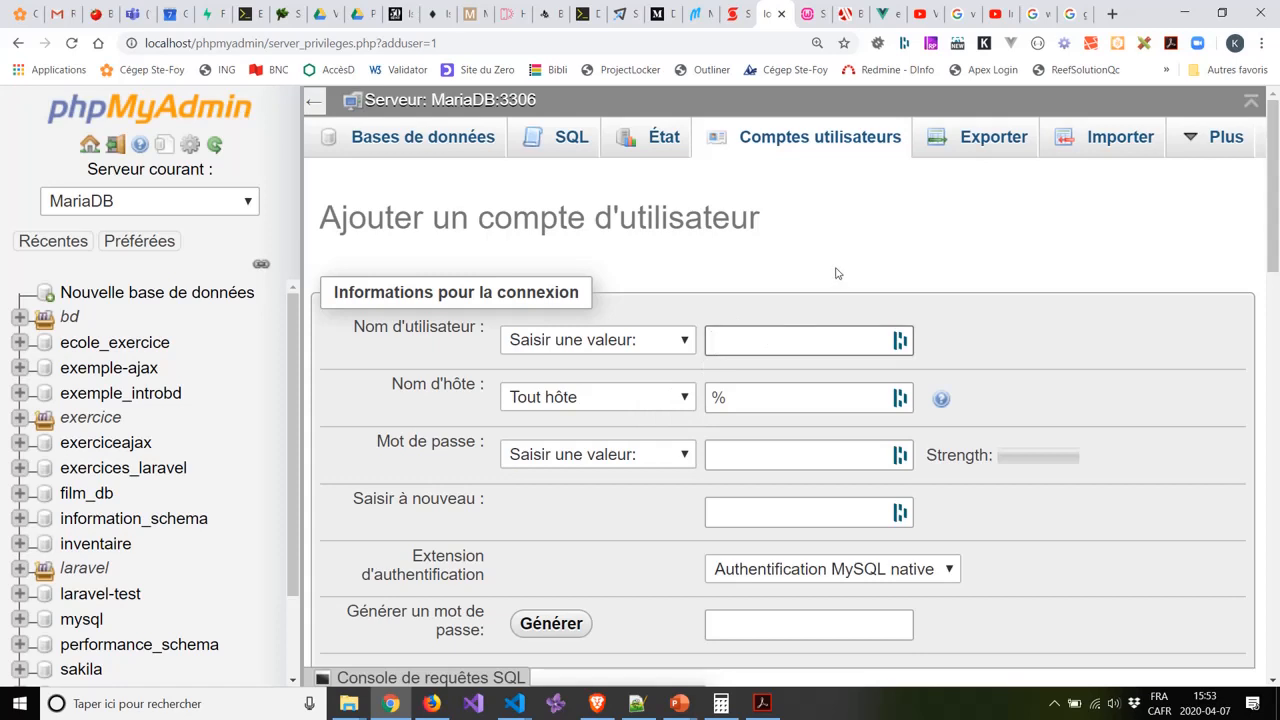
pyautogui.write('stefoy')
pyautogui.press('BackSpace')
pyautogui.press('BackSpace')
pyautogui.press('BackSpace')
pyautogui.press('BackSpace')
pyautogui.press('BackSpace')
pyautogui.press('BackSpace')
pyautogui.write('webphp')
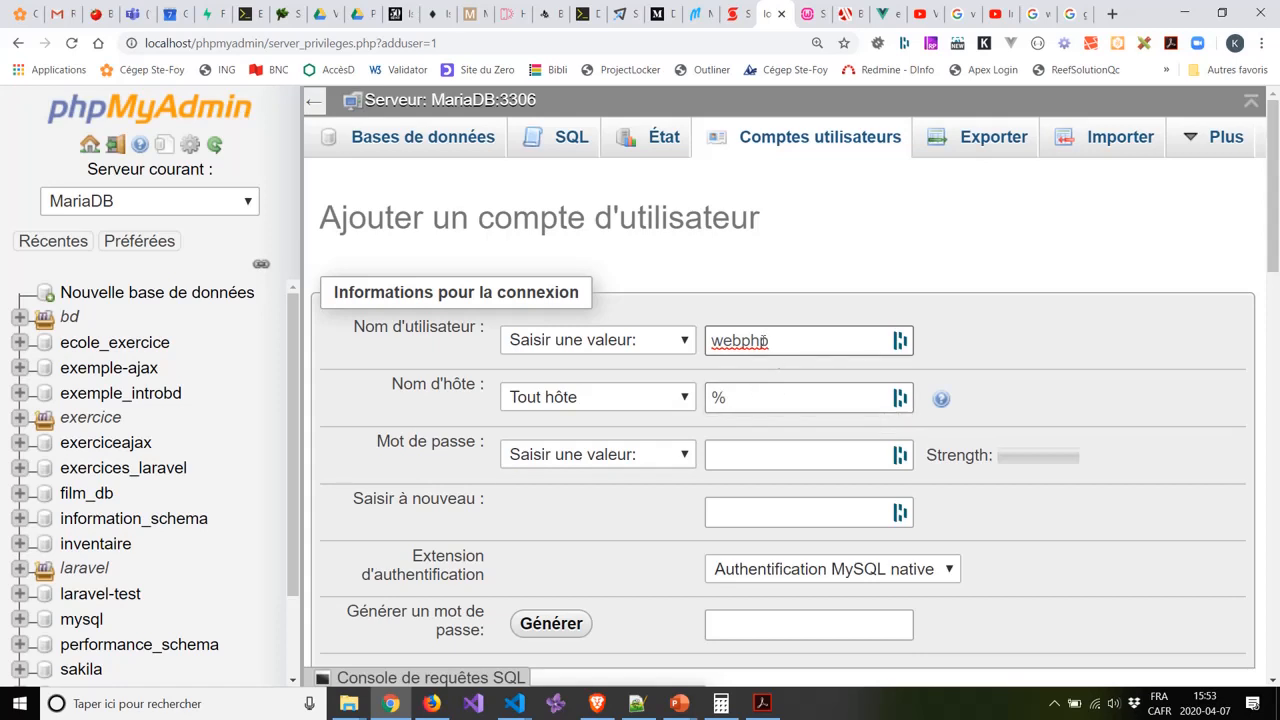
pyautogui.moveTo(777, 341); pyautogui.dragTo(708, 341)
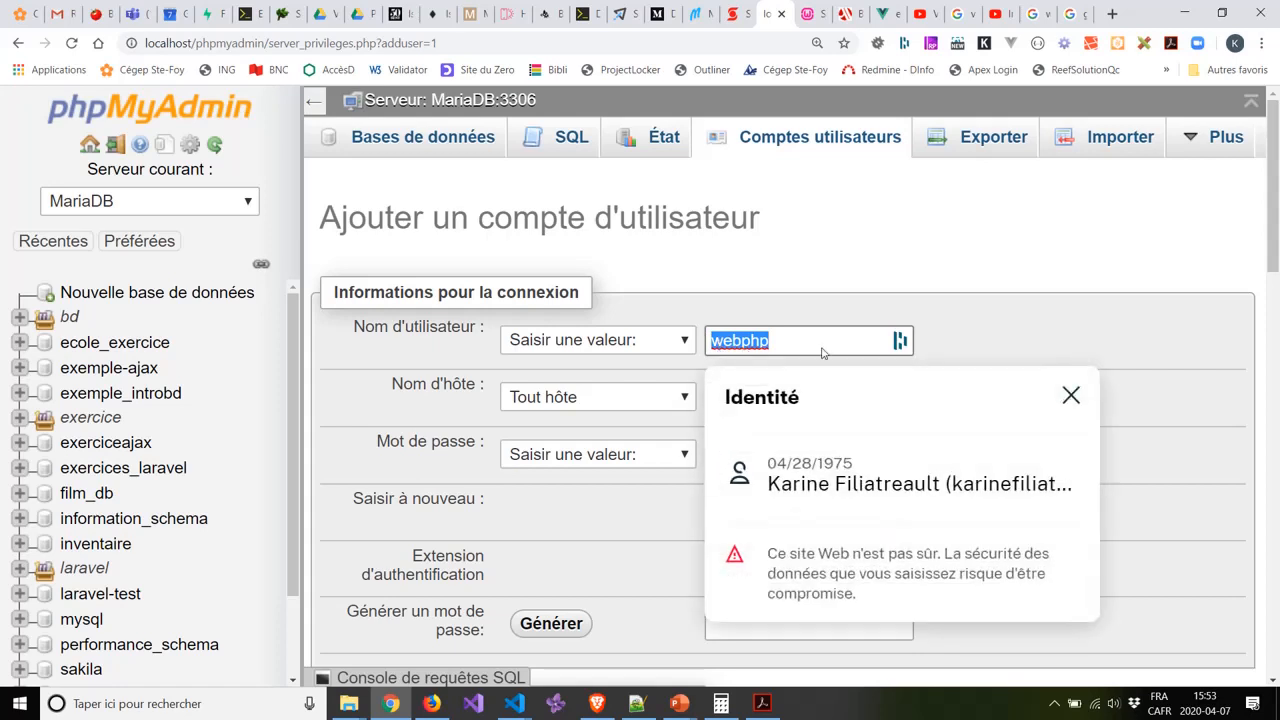
pyautogui.click(873, 299)
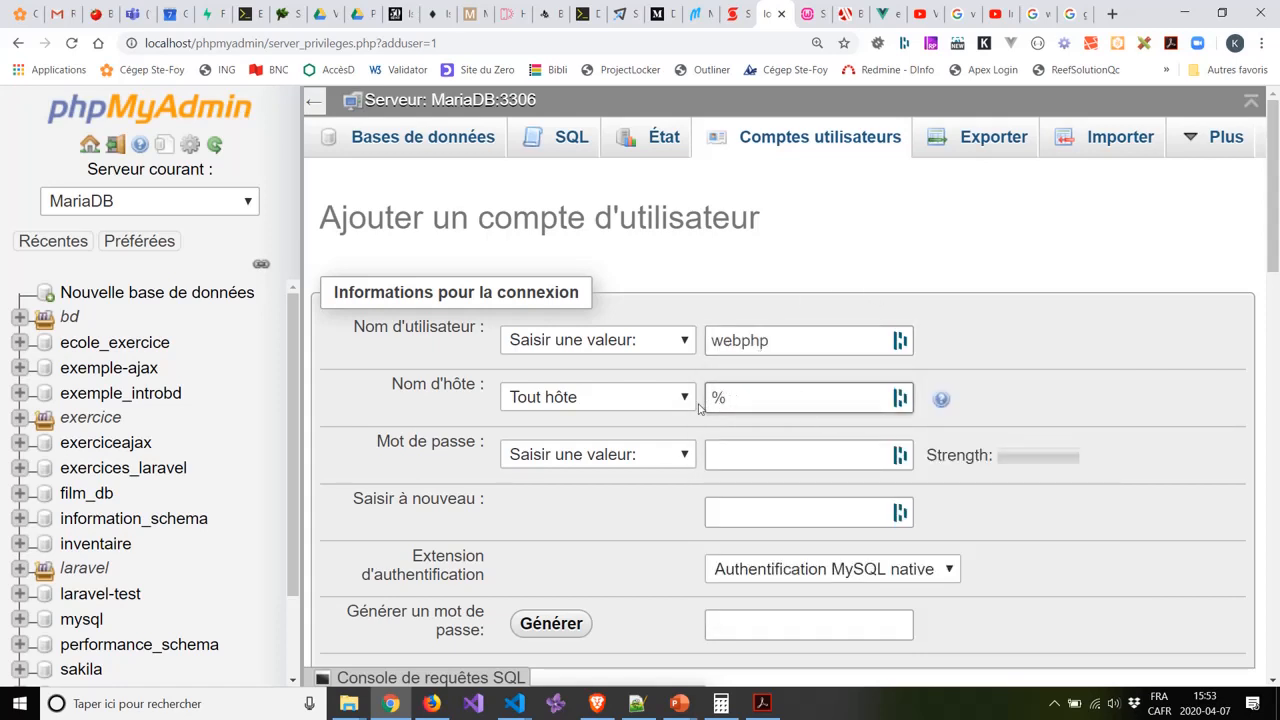
# Set the account's host to Local and enter the account password in both password fields.
pyautogui.click(686, 398)
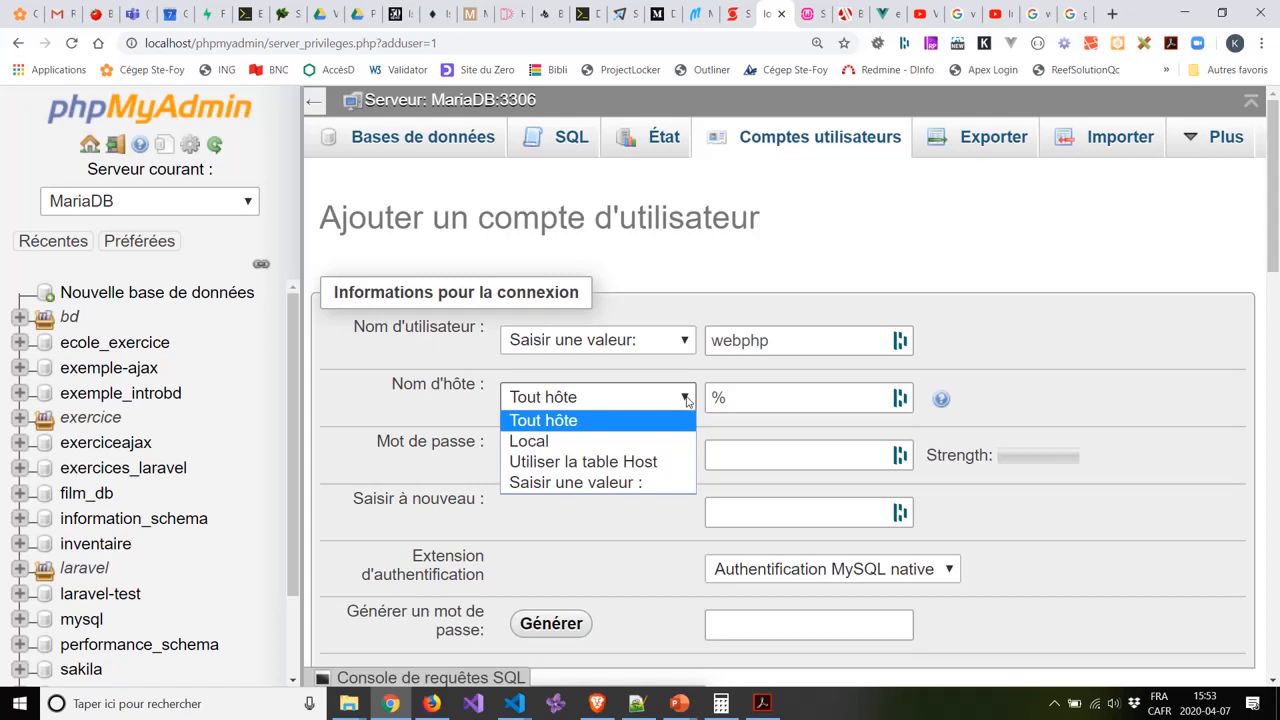
pyautogui.click(556, 443)
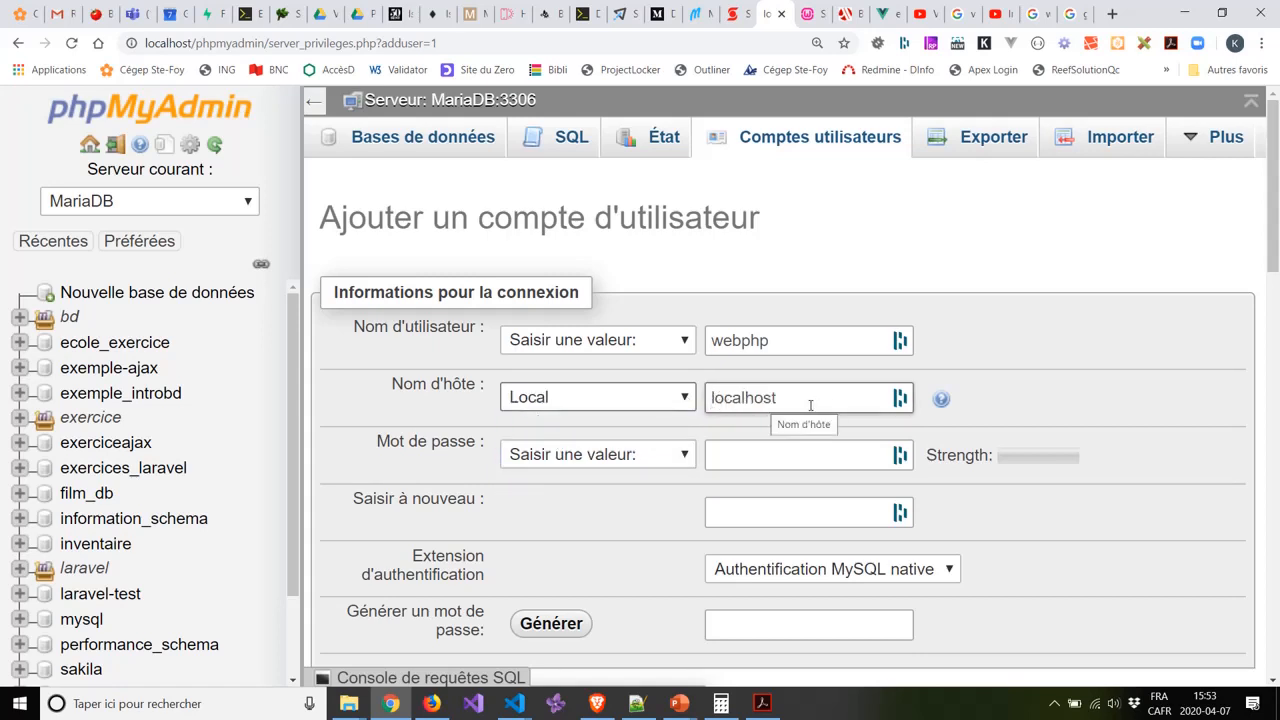
pyautogui.click(741, 454)
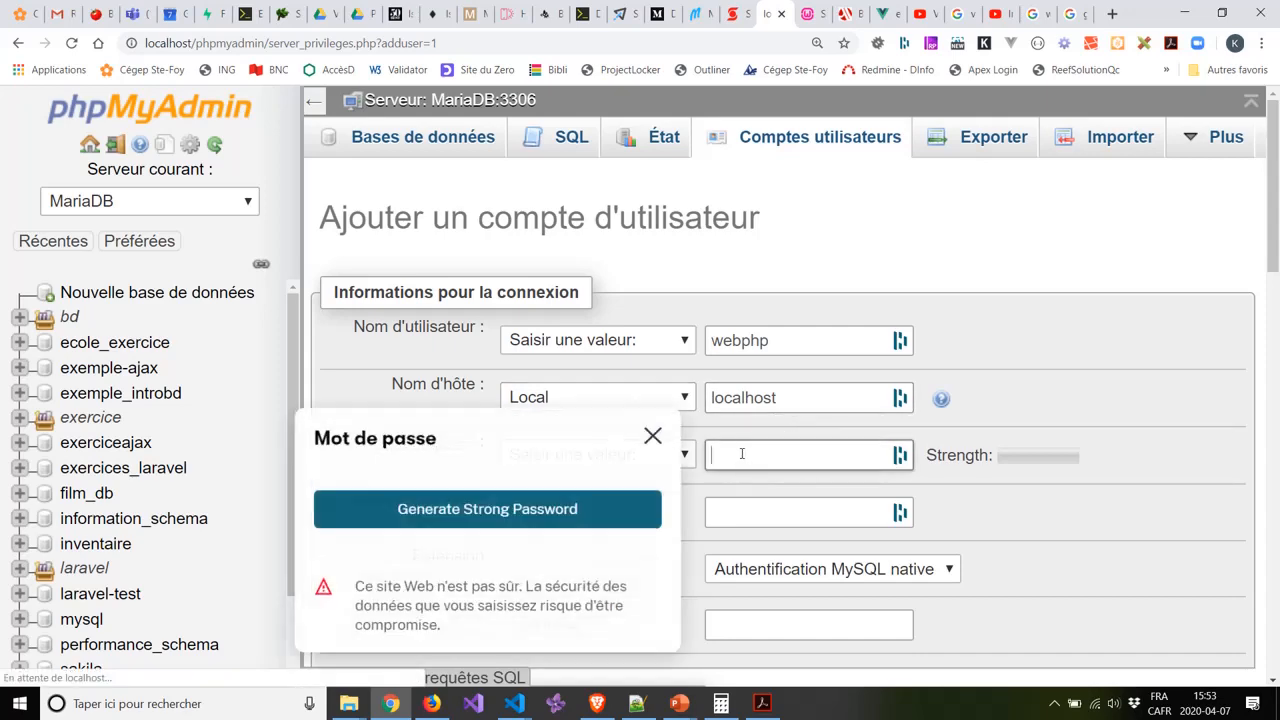
pyautogui.click(667, 437)
pyautogui.click(760, 450)
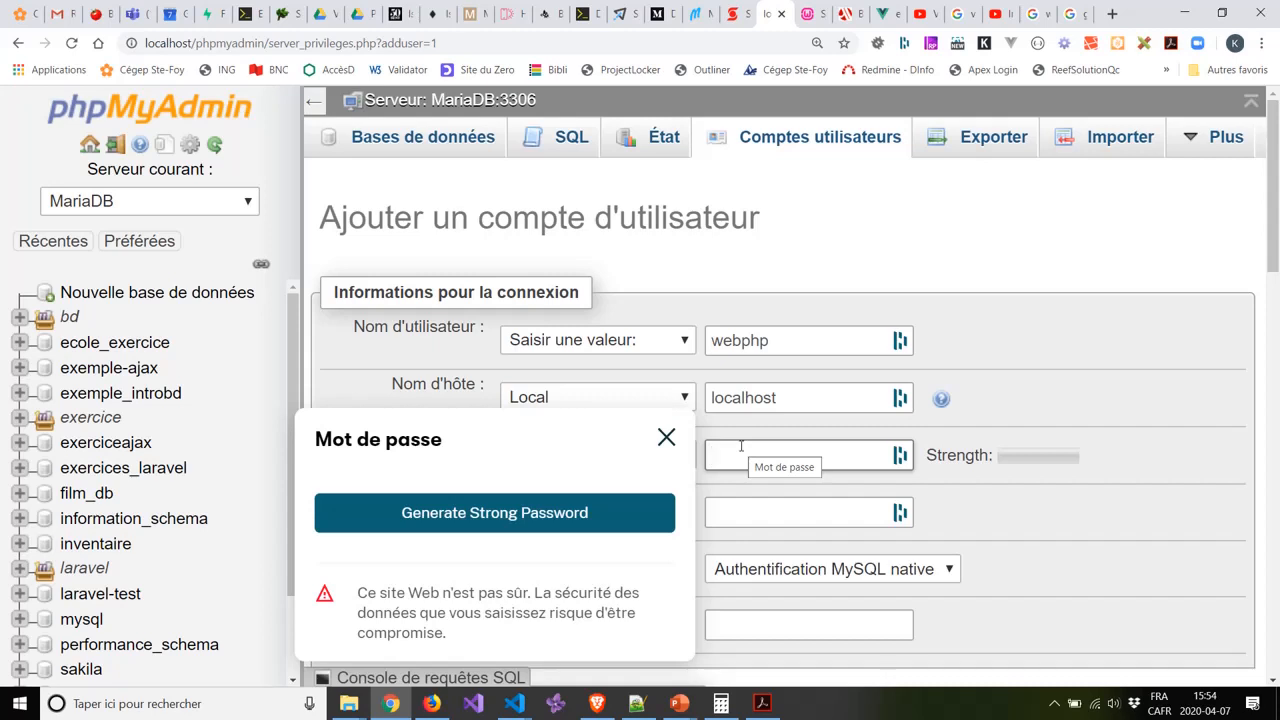
pyautogui.write('webphp')
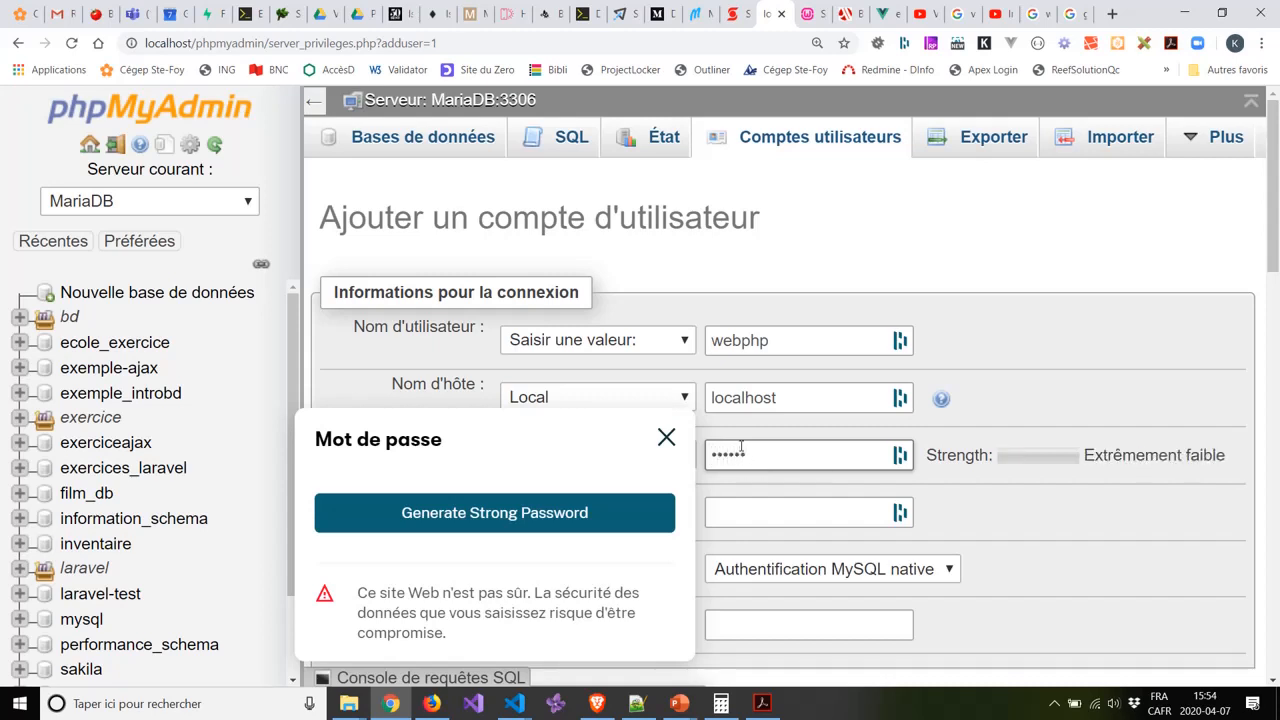
pyautogui.write('123')
pyautogui.click(743, 514)
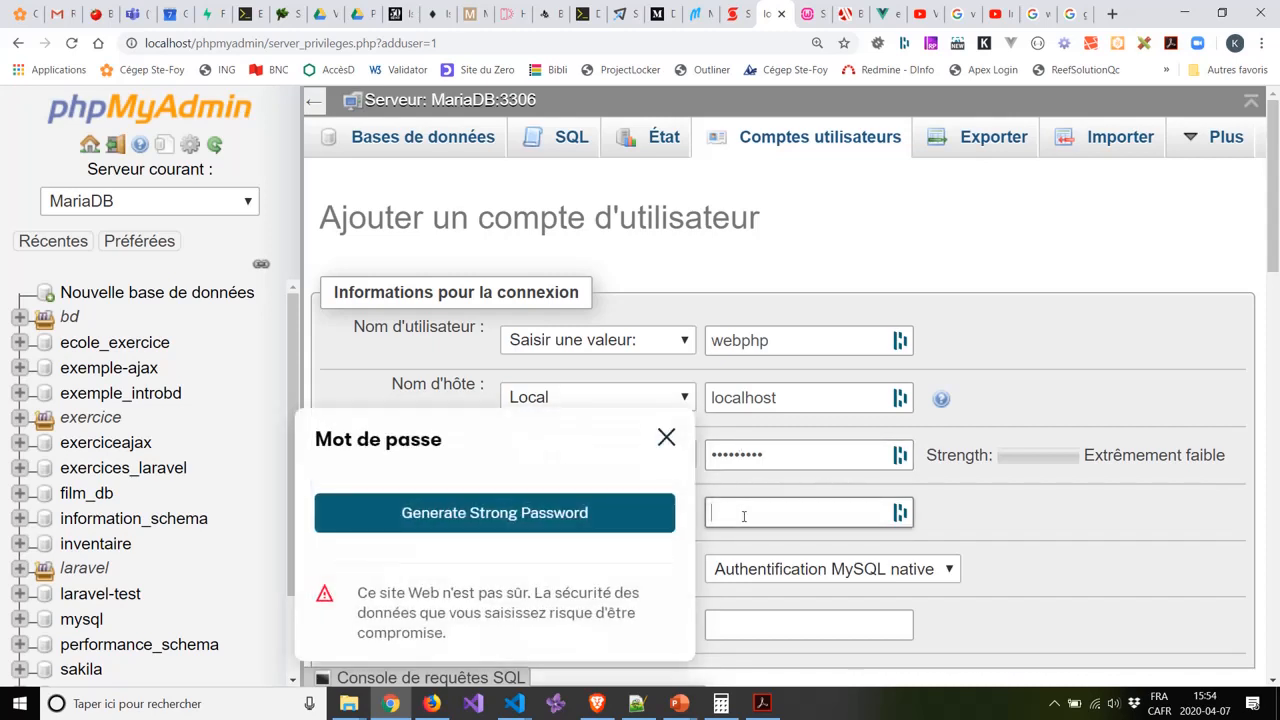
pyautogui.write('webphp123')
pyautogui.click(665, 438)
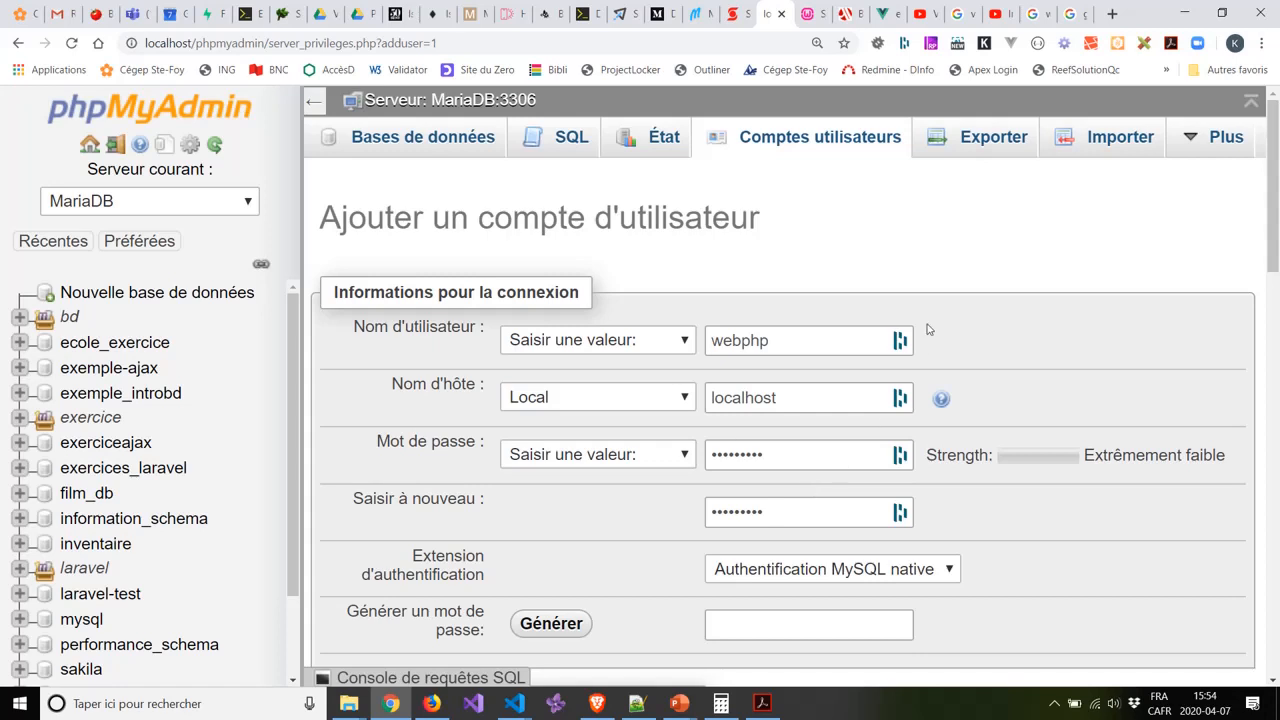
# Tick the Données group under Privilèges globaux to grant SELECT, INSERT, UPDATE, DELETE and FILE.
pyautogui.scroll(-1, 1012, 323)
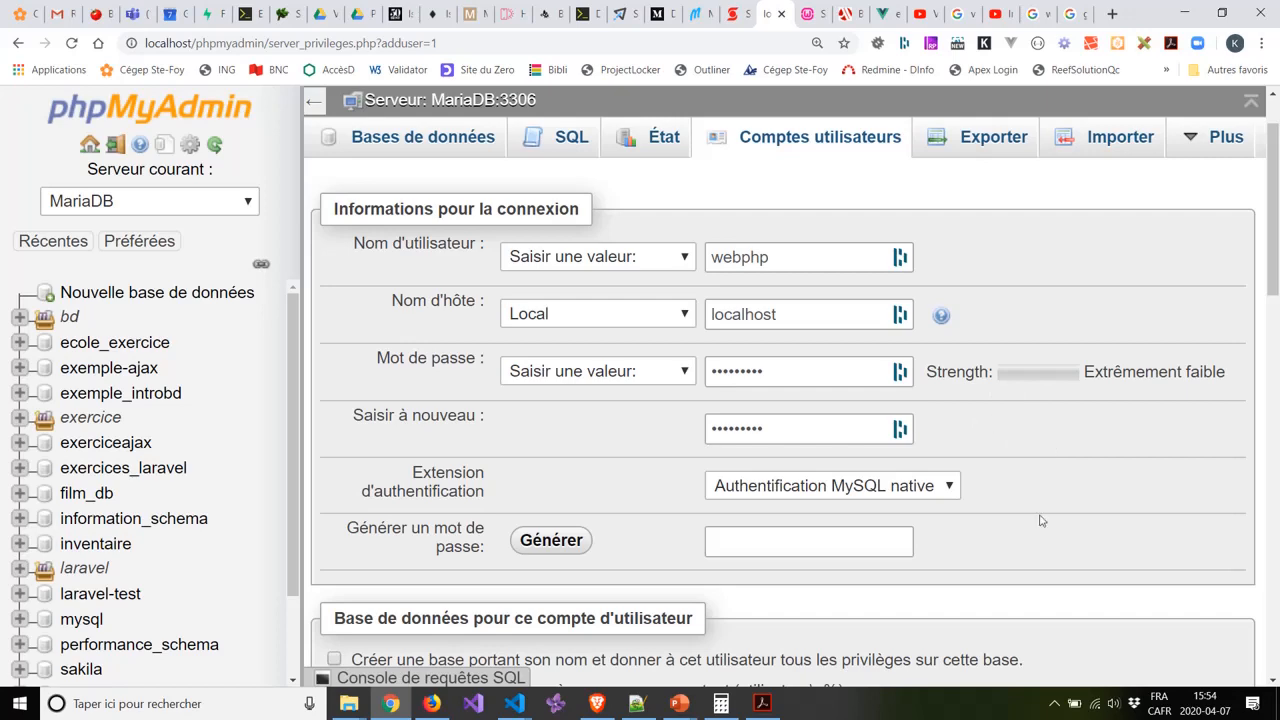
pyautogui.scroll(-3, 1069, 449)
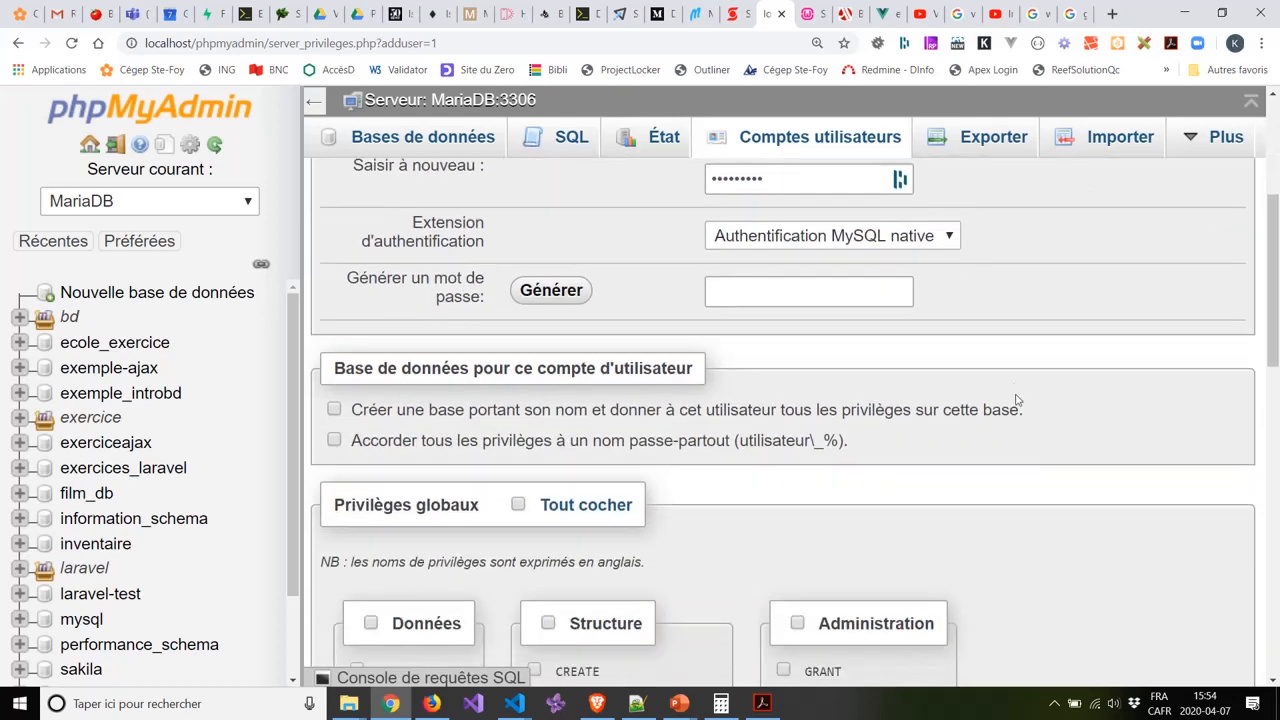
pyautogui.scroll(-2, 1016, 376)
pyautogui.scroll(-1, 1040, 368)
pyautogui.scroll(1, 800, 370)
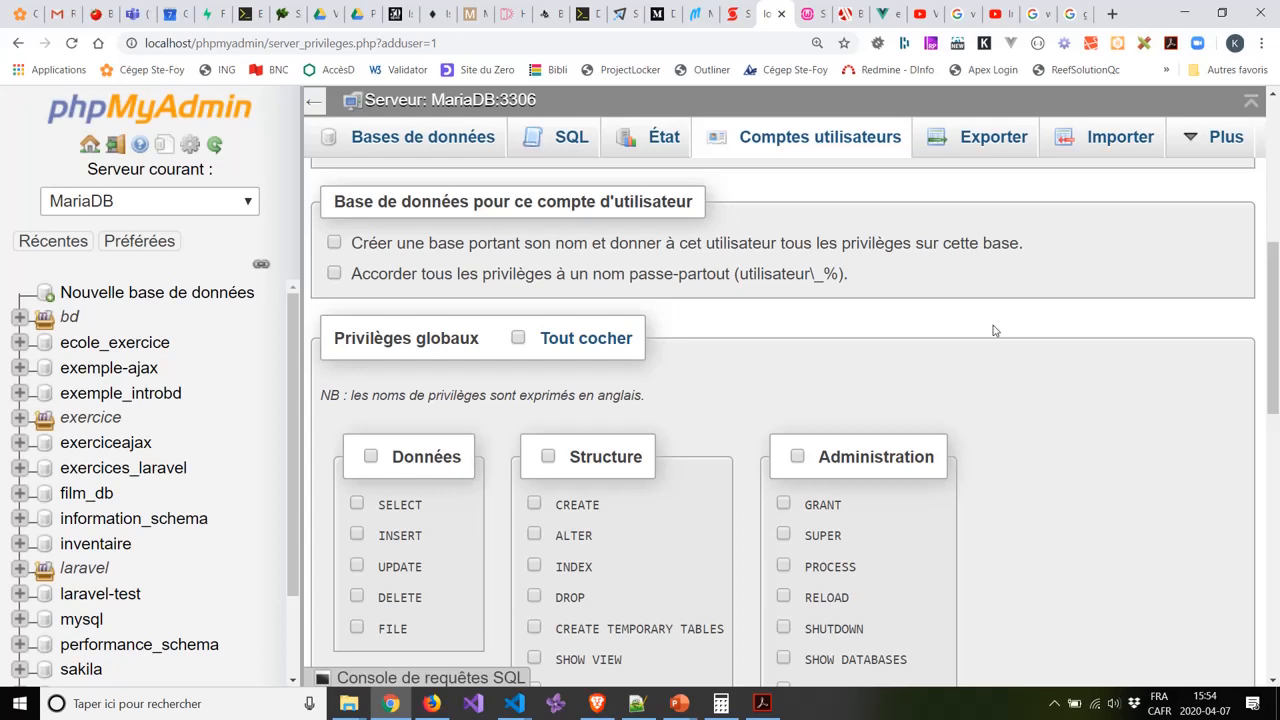
pyautogui.scroll(-2, 993, 330)
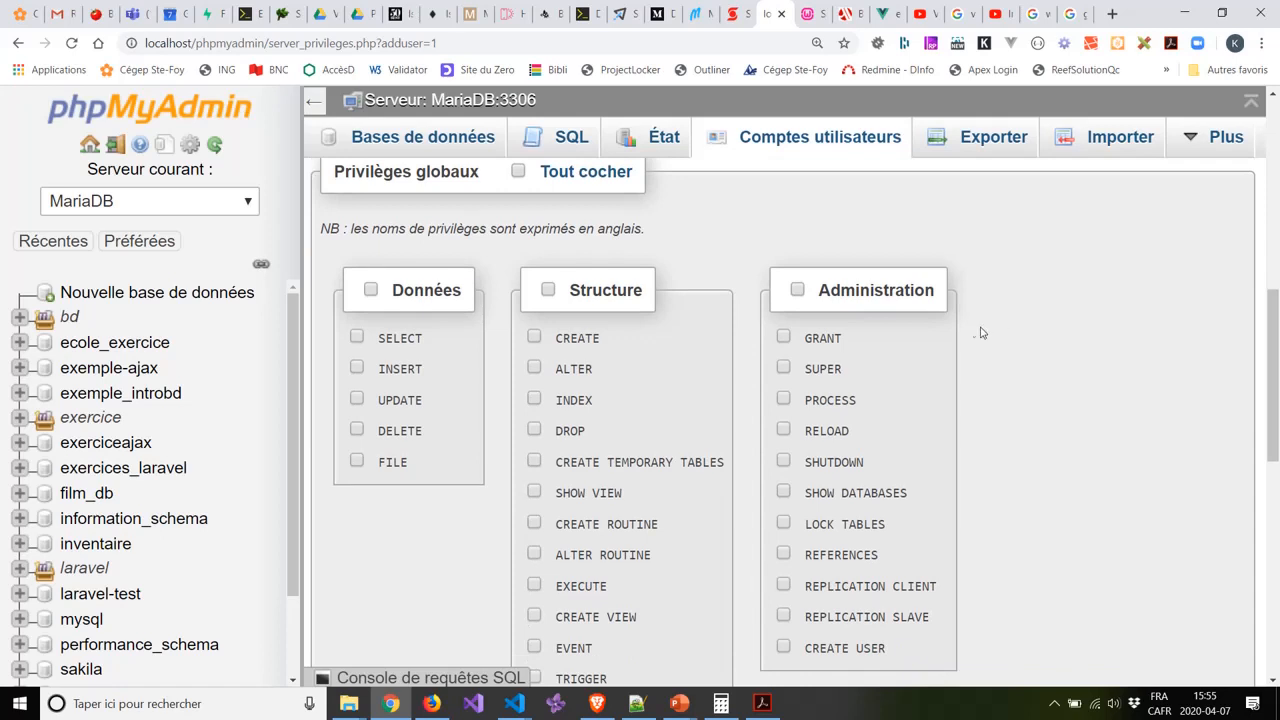
pyautogui.scroll(-1, 982, 330)
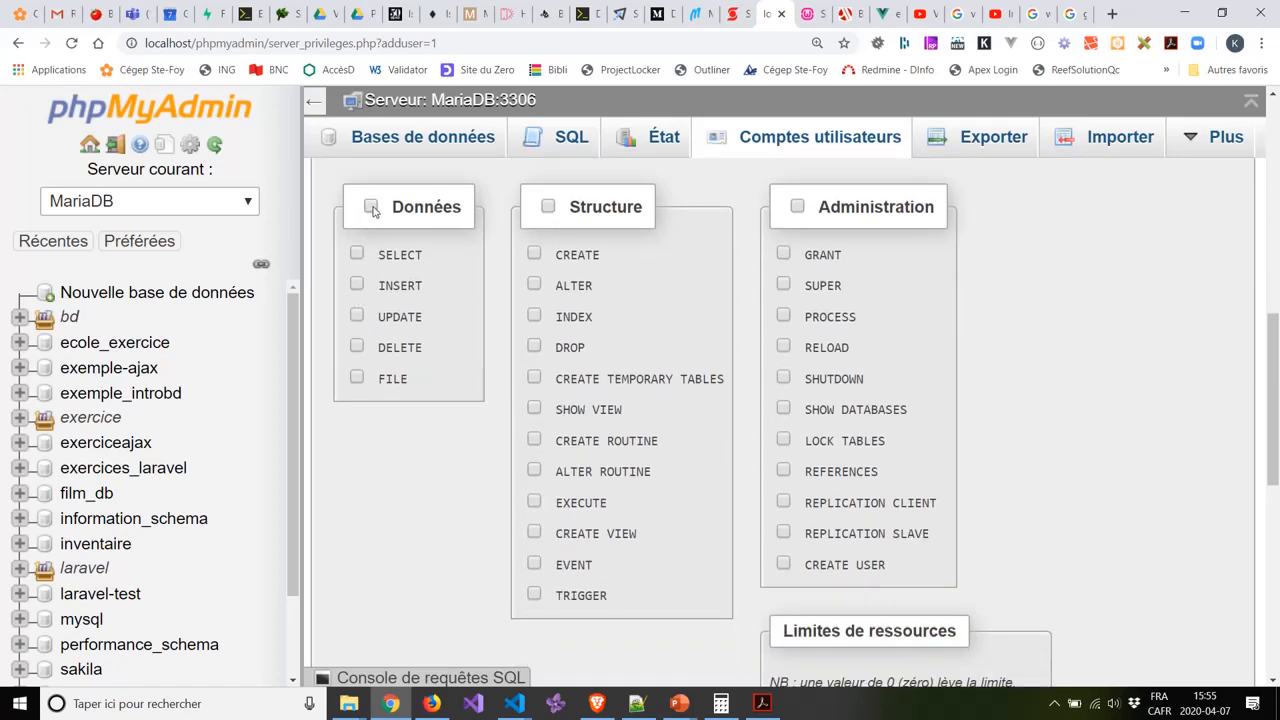
pyautogui.click(371, 207)
# Submit the form with Exécuter to create webphp@localhost.
pyautogui.moveTo(405, 381)
pyautogui.scroll(-3, 1003, 323)
pyautogui.scroll(-4, 1061, 309)
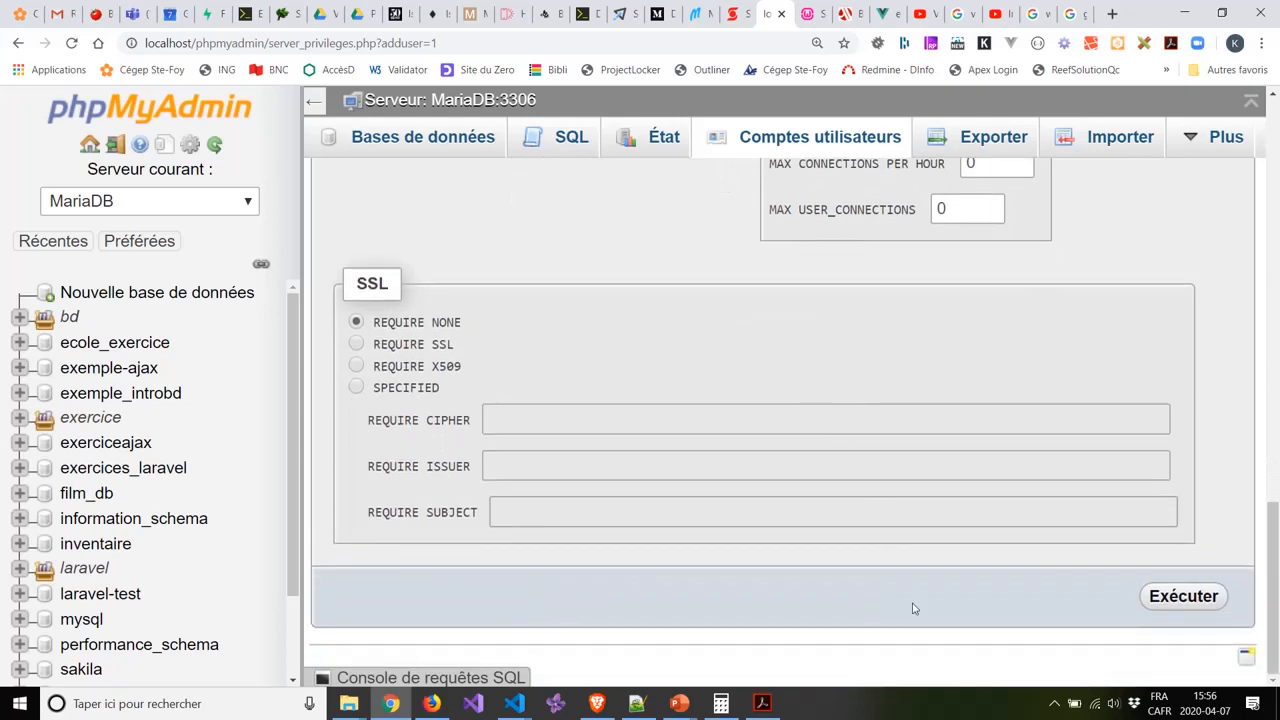
pyautogui.click(1189, 598)
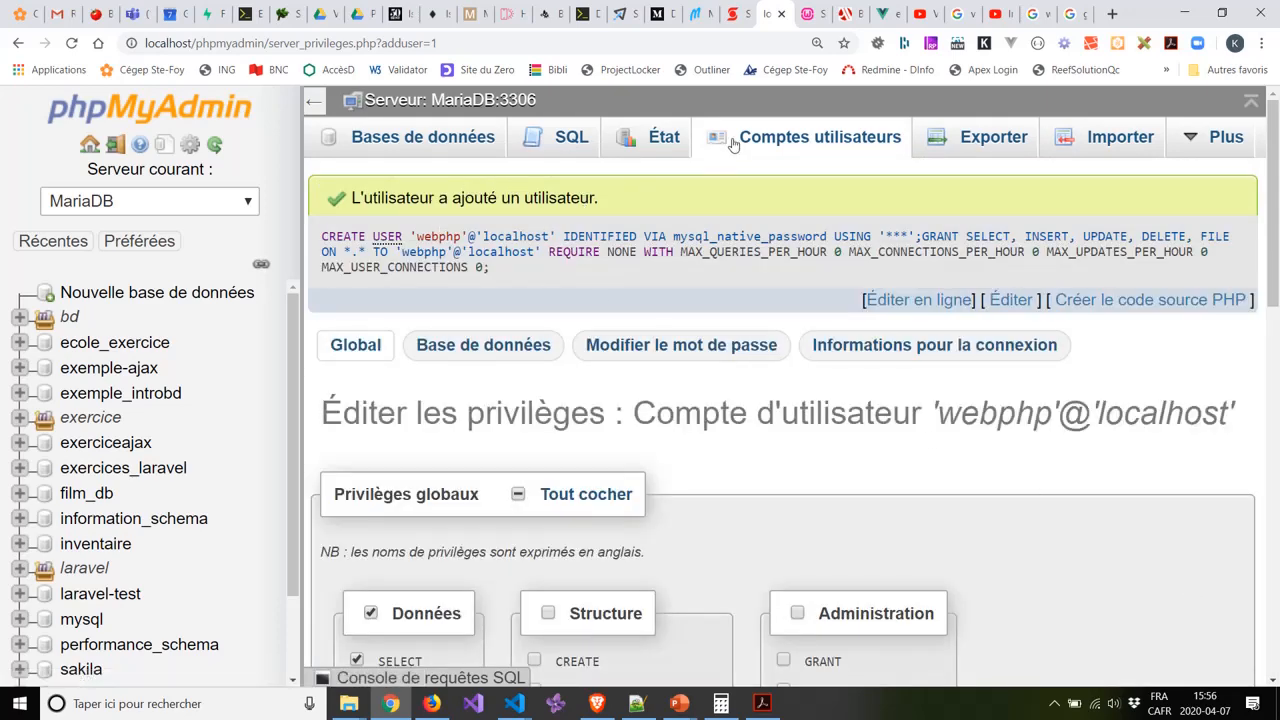
# Go back to Comptes utilisateurs and find the new webphp localhost row with its privileges.
pyautogui.click(788, 140)
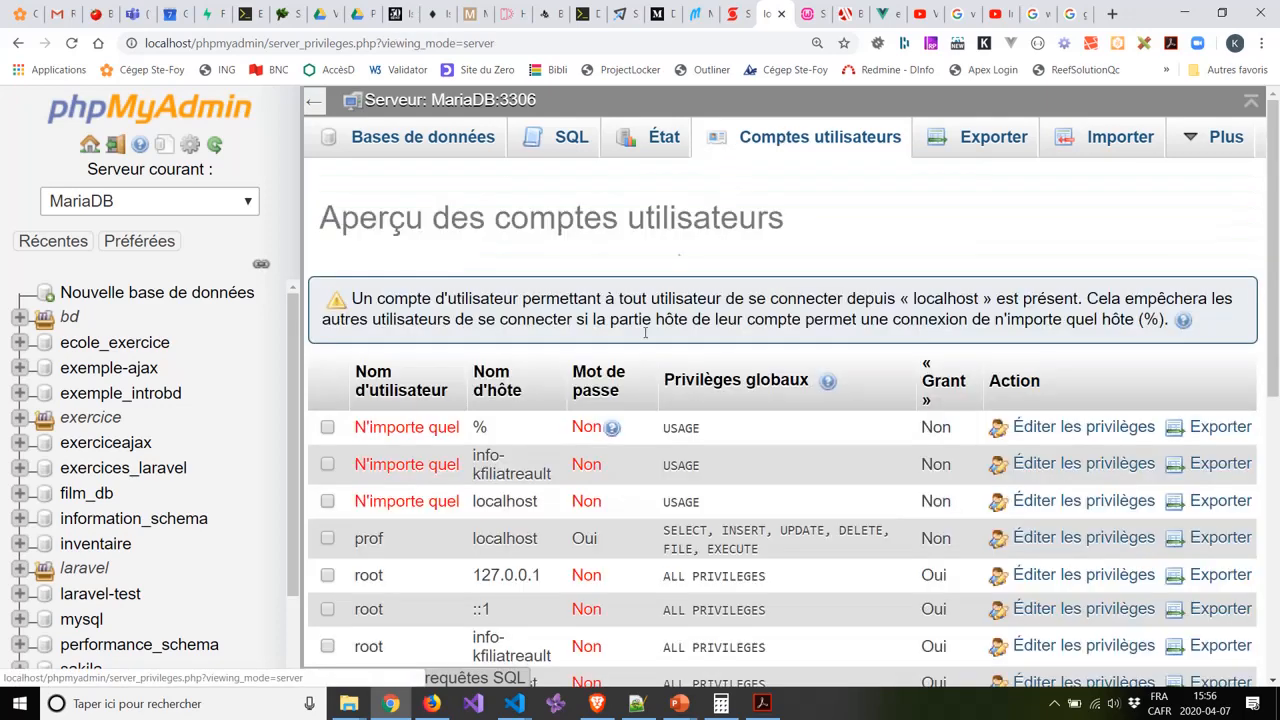
pyautogui.scroll(-3, 355, 557)
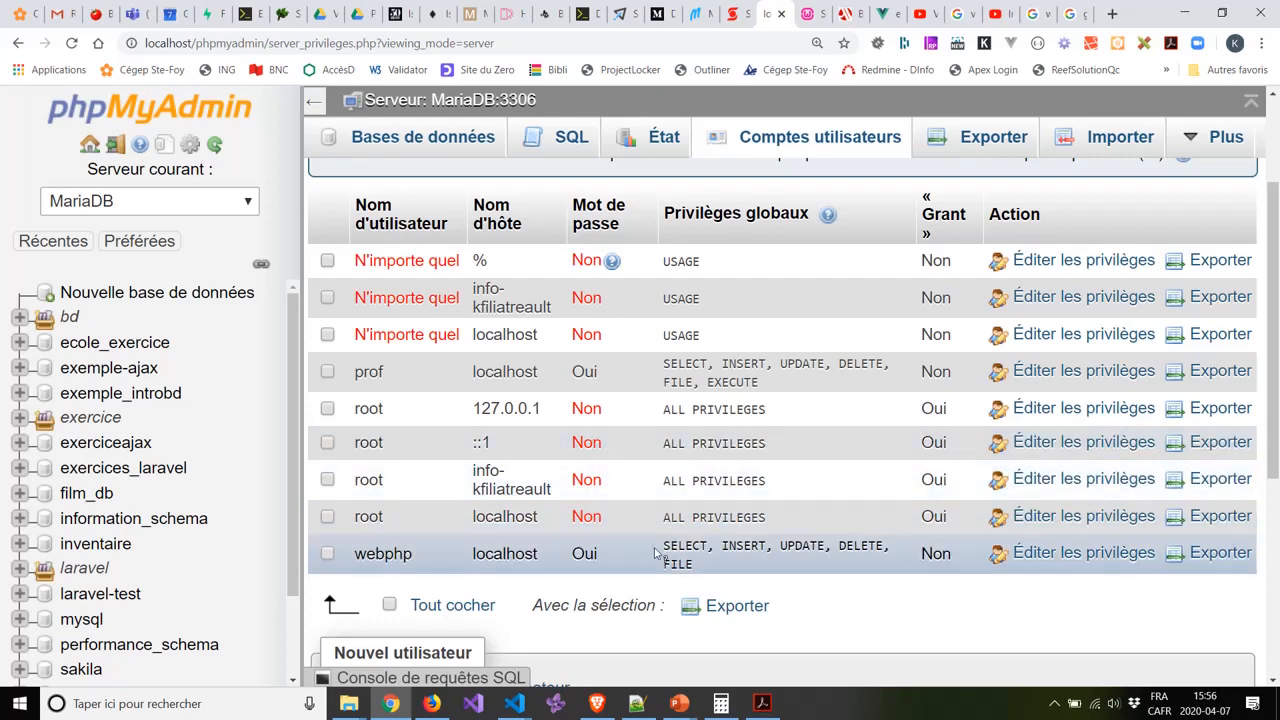
pyautogui.scroll(2, 612, 497)
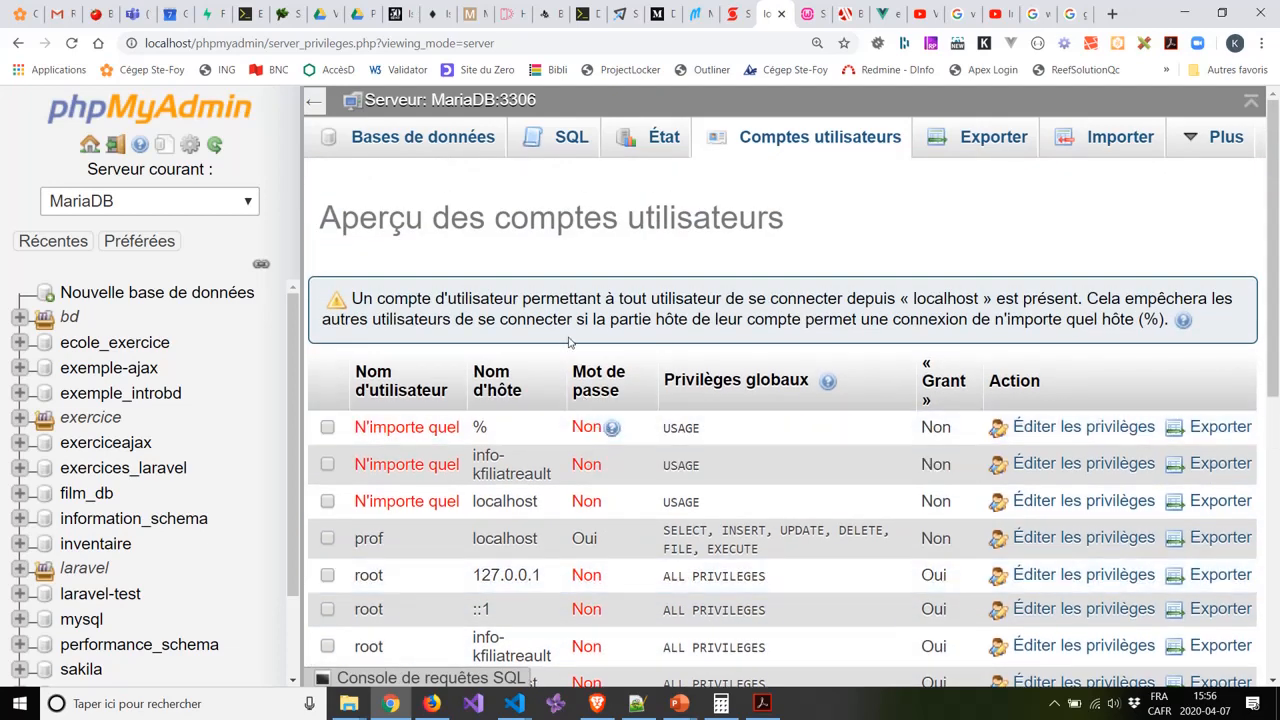
pyautogui.scroll(-2, 568, 343)
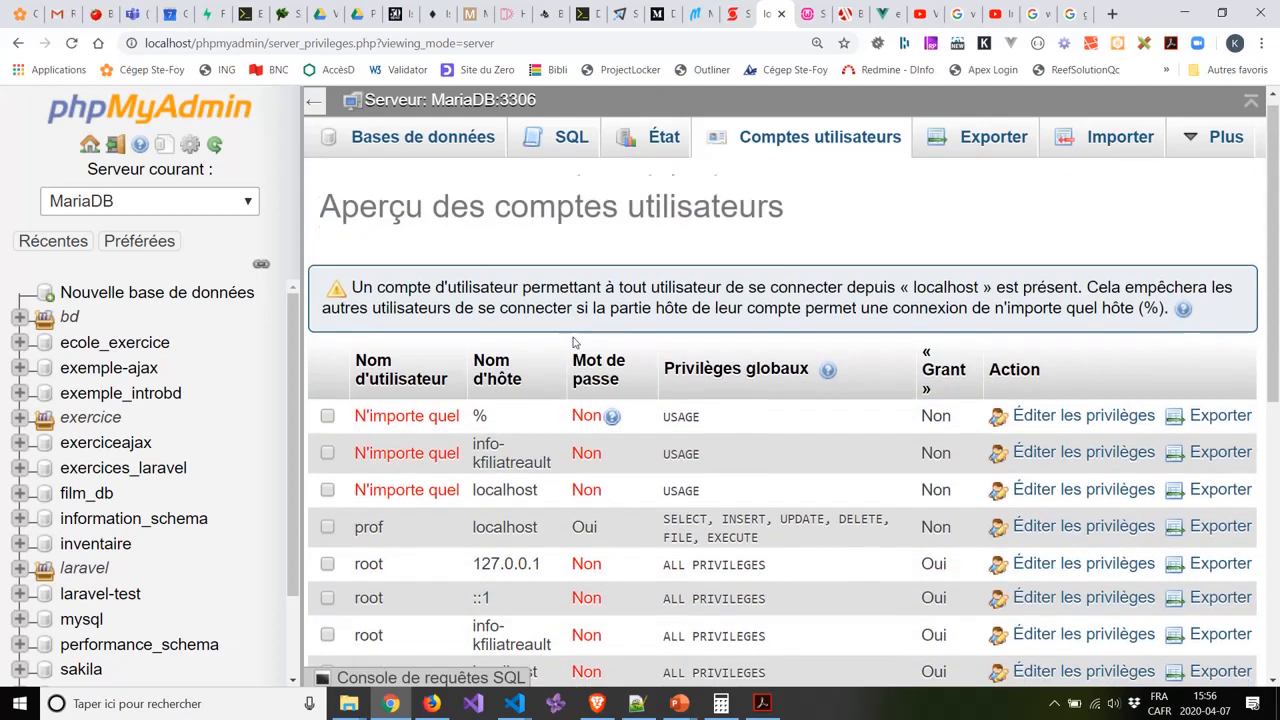